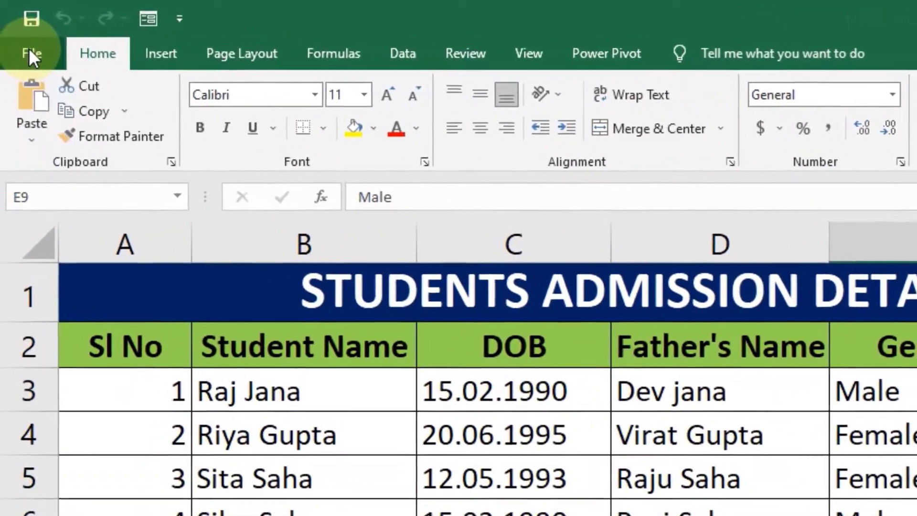
Name the workbook Student and pick the Desktop as the Save As location.
{"action": "left_click", "coordinate": [29, 52]}
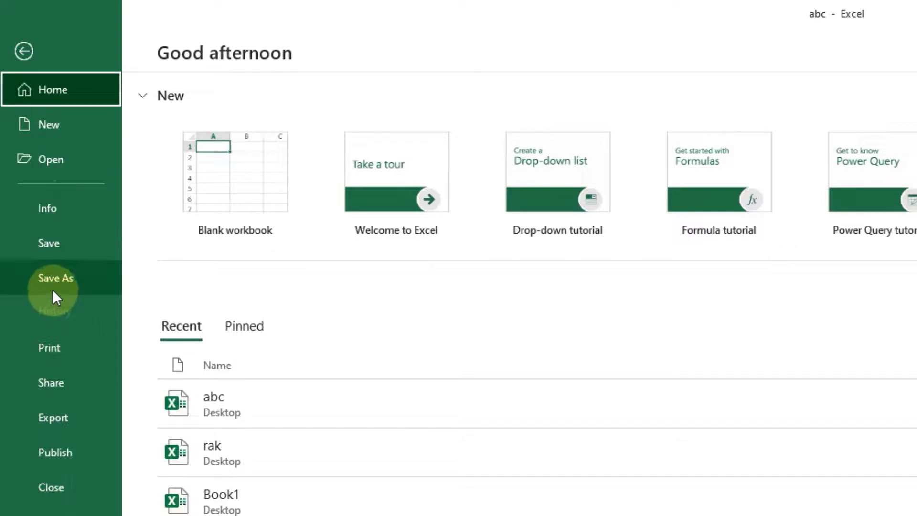
{"action": "left_click", "coordinate": [53, 286]}
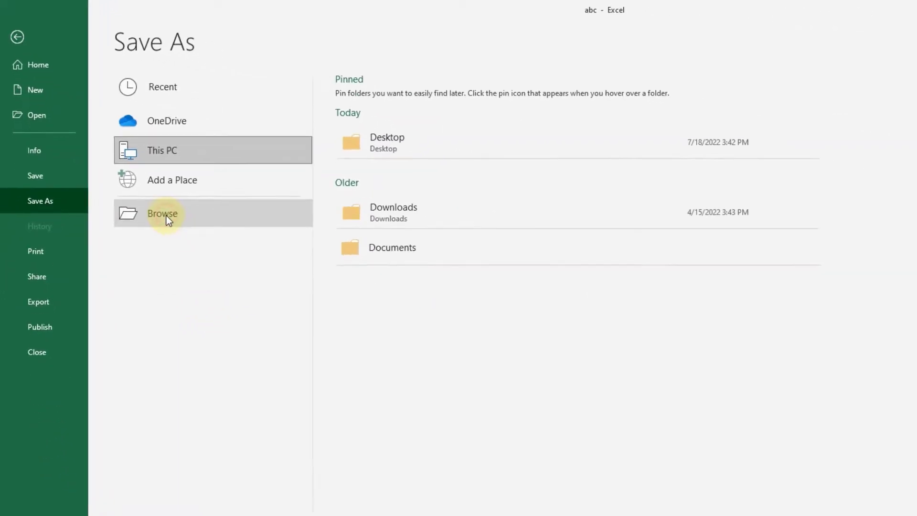
{"action": "left_click", "coordinate": [229, 304]}
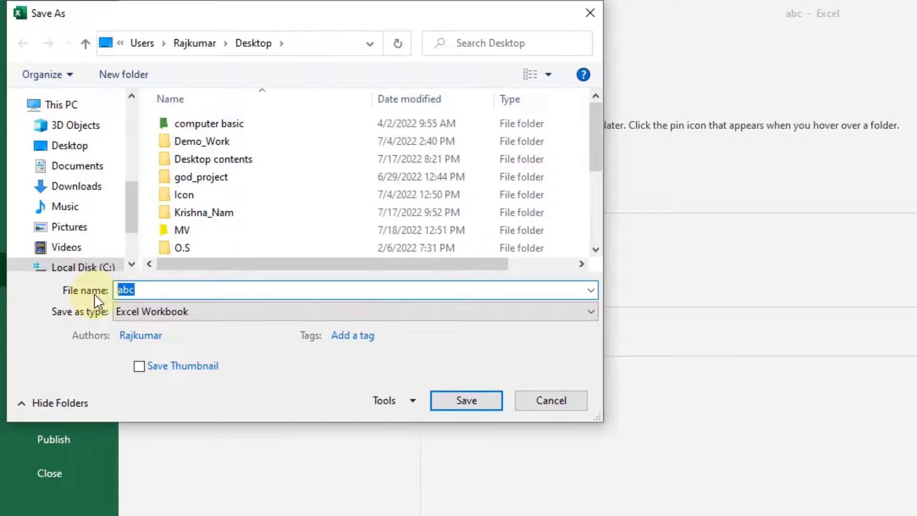
{"action": "type", "text": "S"}
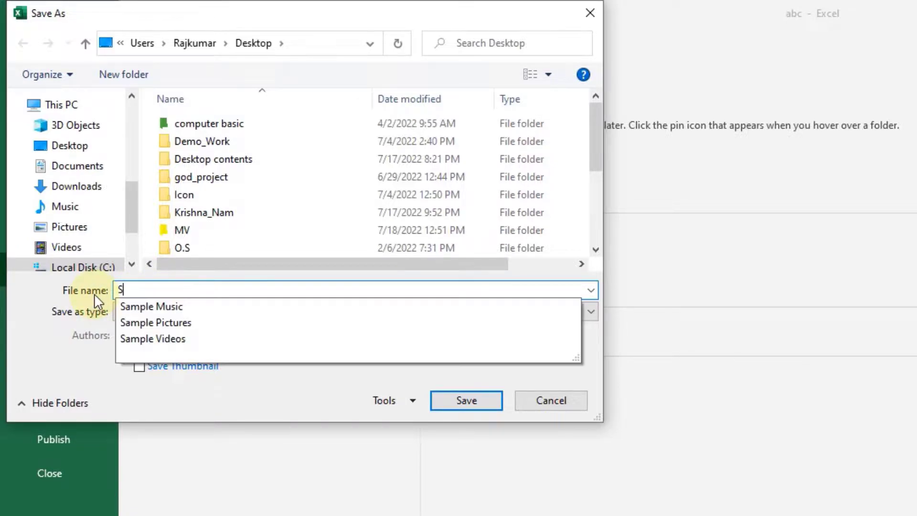
{"action": "type", "text": "tuden"}
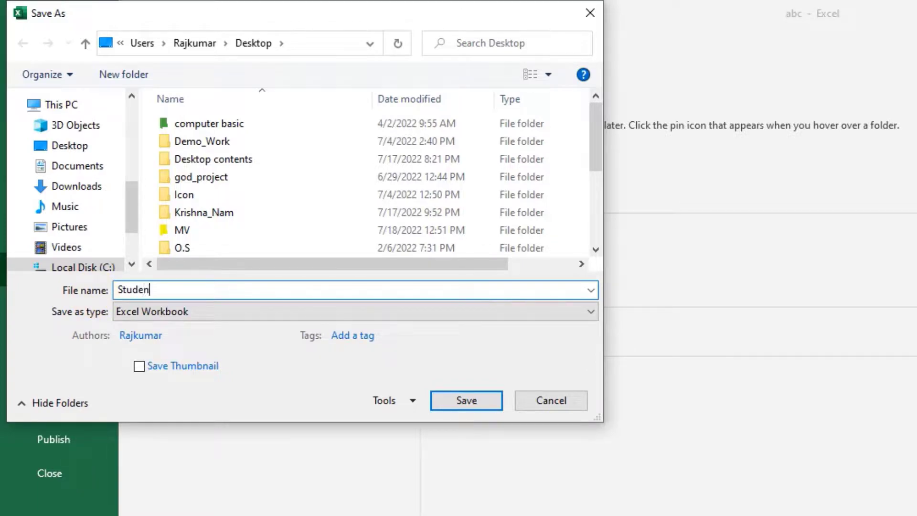
{"action": "type", "text": "t"}
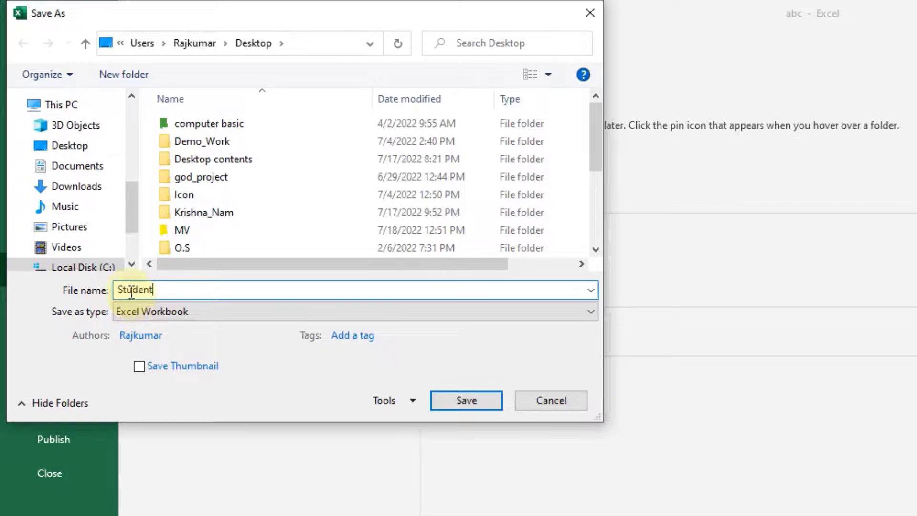
{"action": "left_click", "coordinate": [77, 151]}
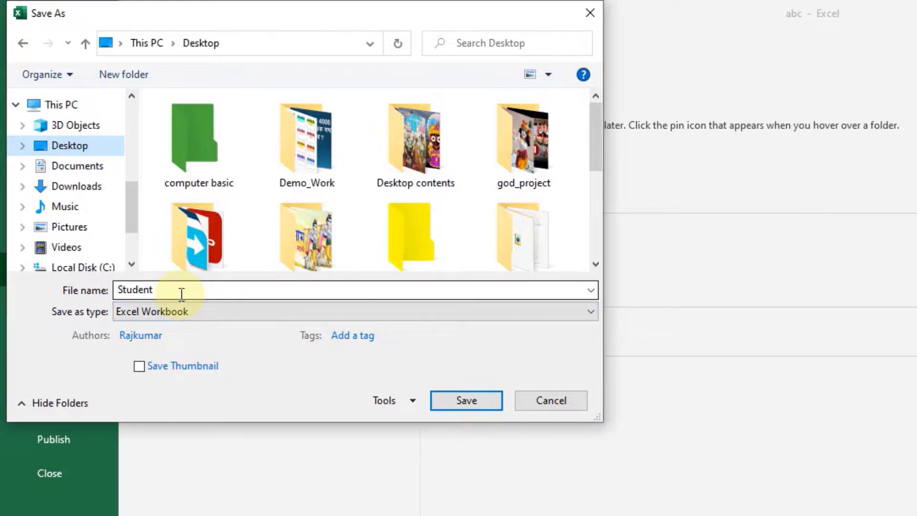
{"action": "left_click", "coordinate": [72, 151]}
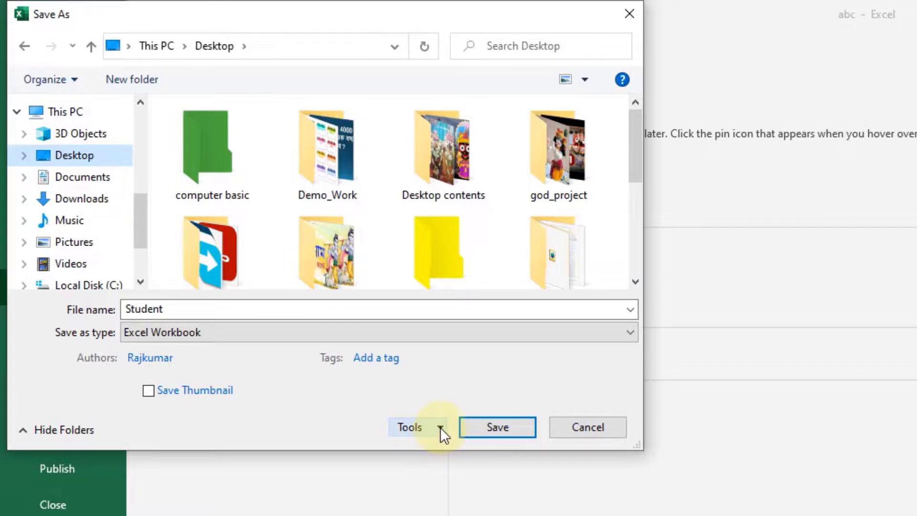
Enter a password to open and a password to modify in General Options.
{"action": "left_click", "coordinate": [441, 428]}
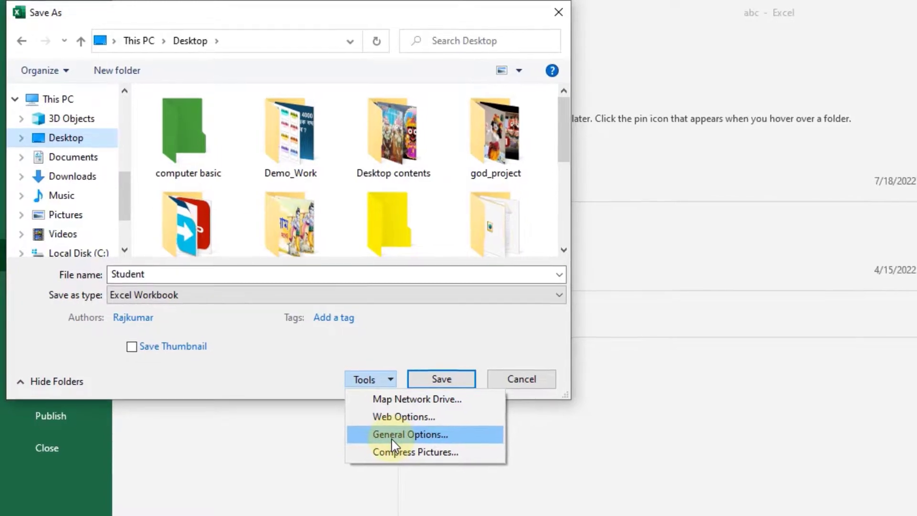
{"action": "left_click", "coordinate": [395, 443]}
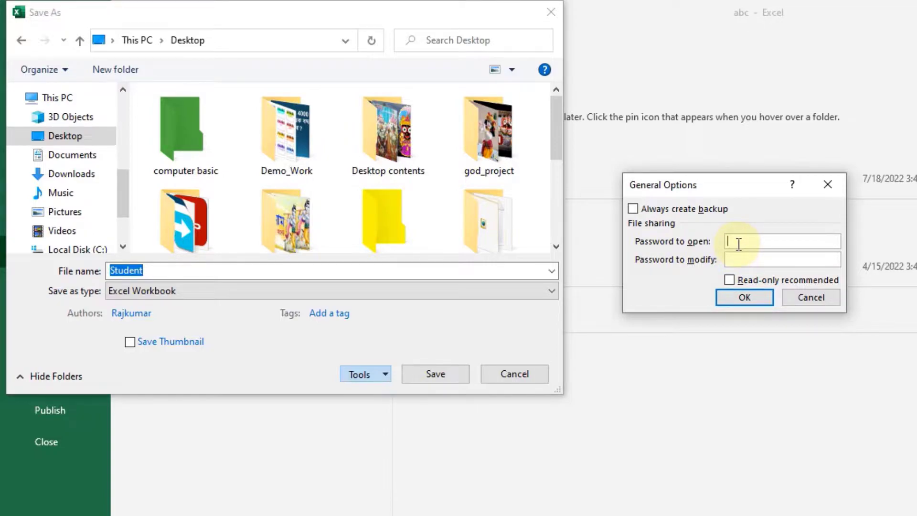
{"action": "left_click", "coordinate": [730, 261]}
{"action": "left_click", "coordinate": [736, 302]}
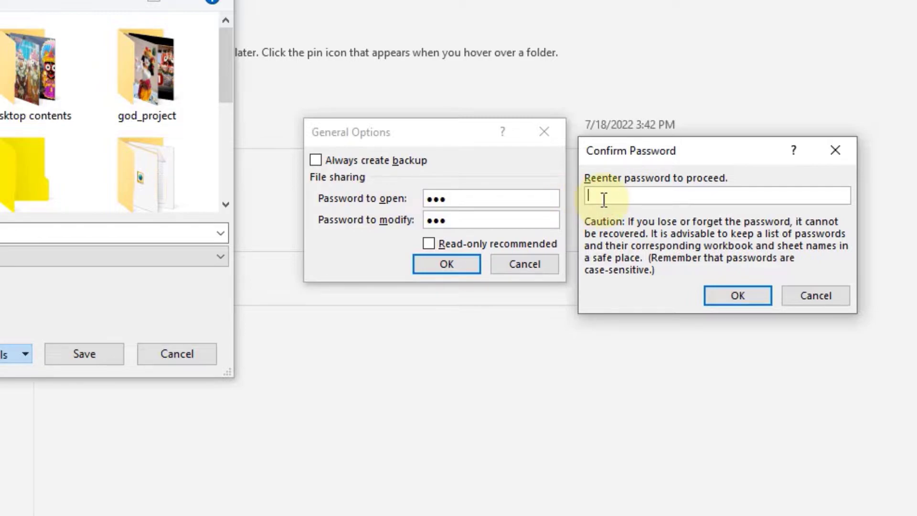
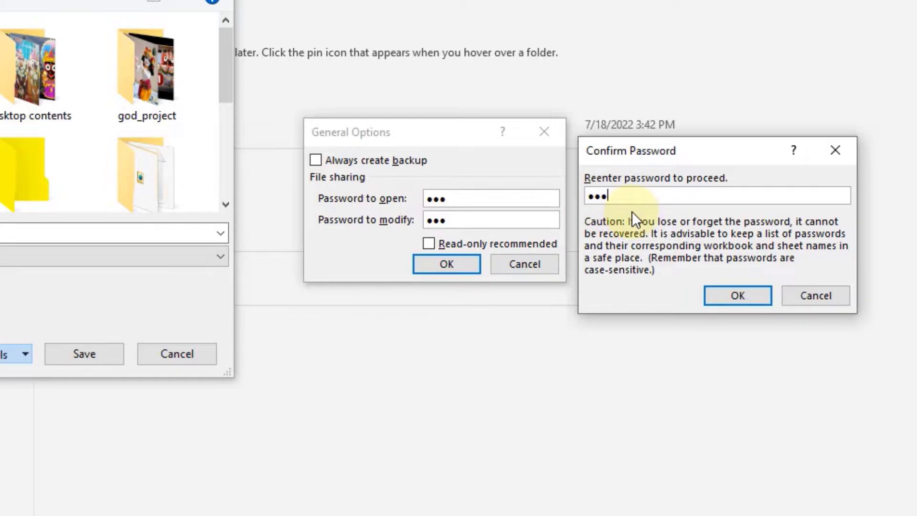
Re-enter both passwords to confirm them, save the workbook as Student, and close Excel.
{"action": "left_click", "coordinate": [723, 299]}
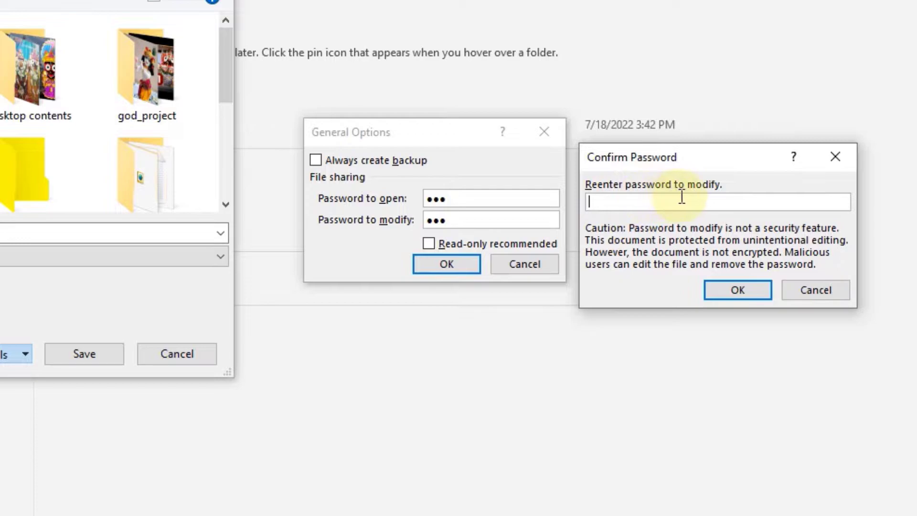
{"action": "left_click", "coordinate": [596, 204]}
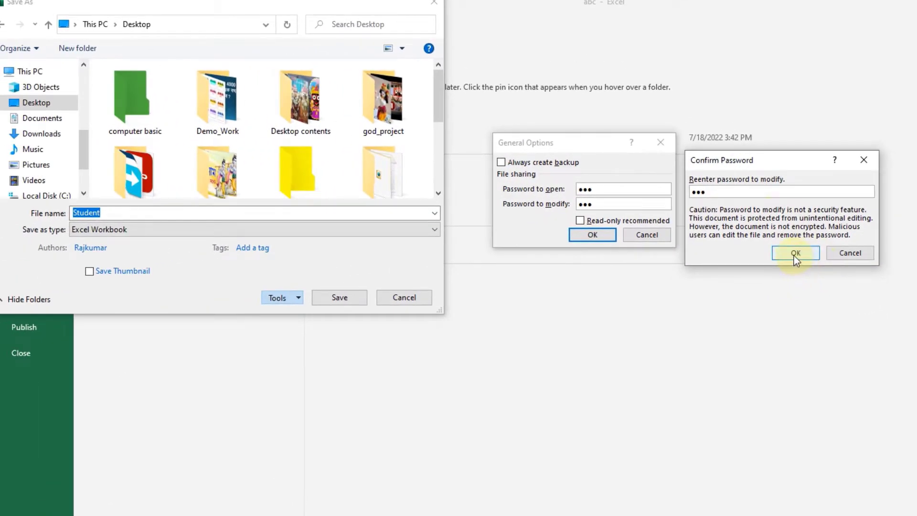
{"action": "left_click", "coordinate": [794, 256]}
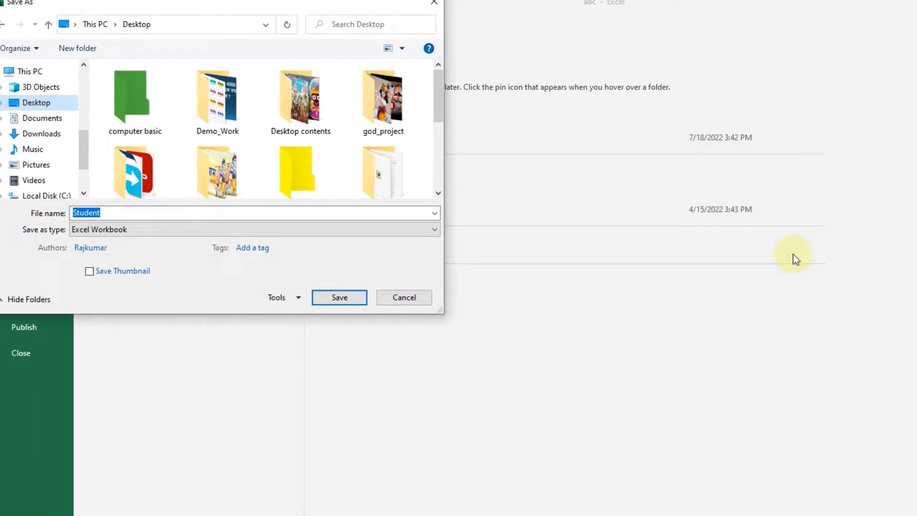
{"action": "left_click", "coordinate": [348, 295]}
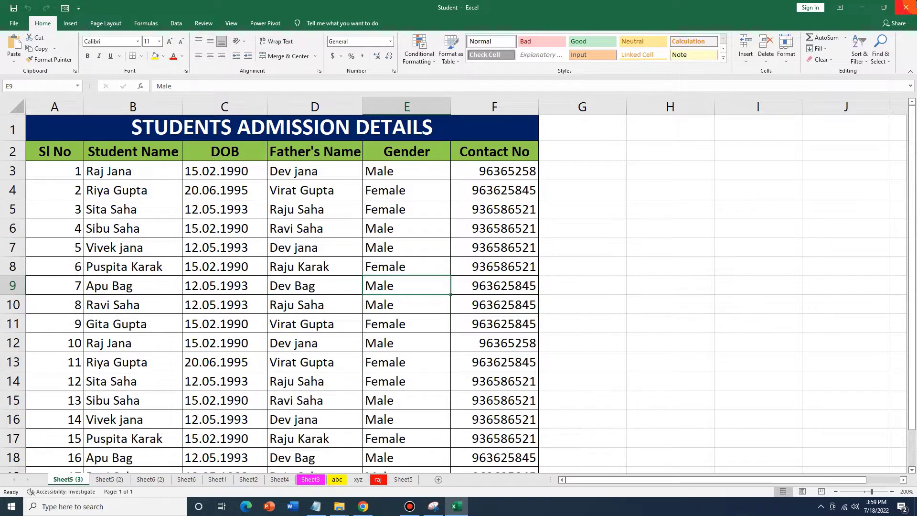
{"action": "left_click", "coordinate": [906, 7]}
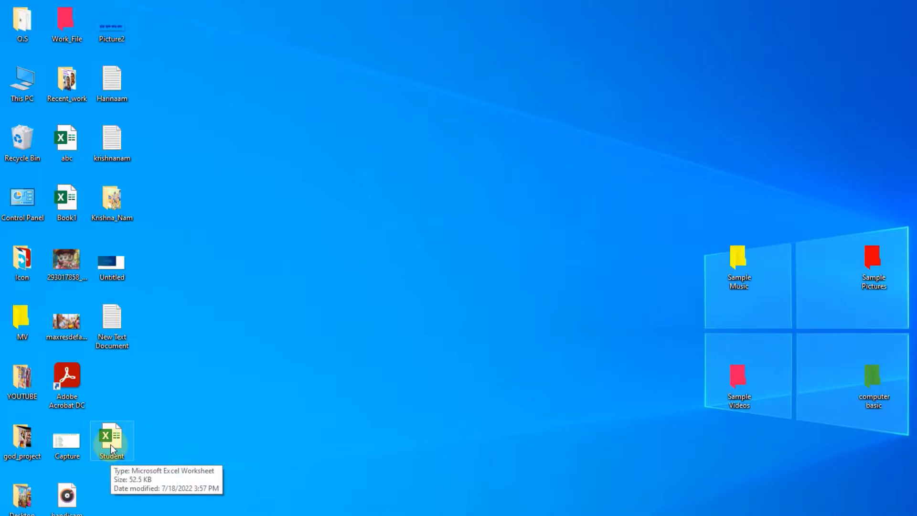
Reopen the Student file from the desktop to bring up its password prompt.
{"action": "double_click", "coordinate": [110, 445]}
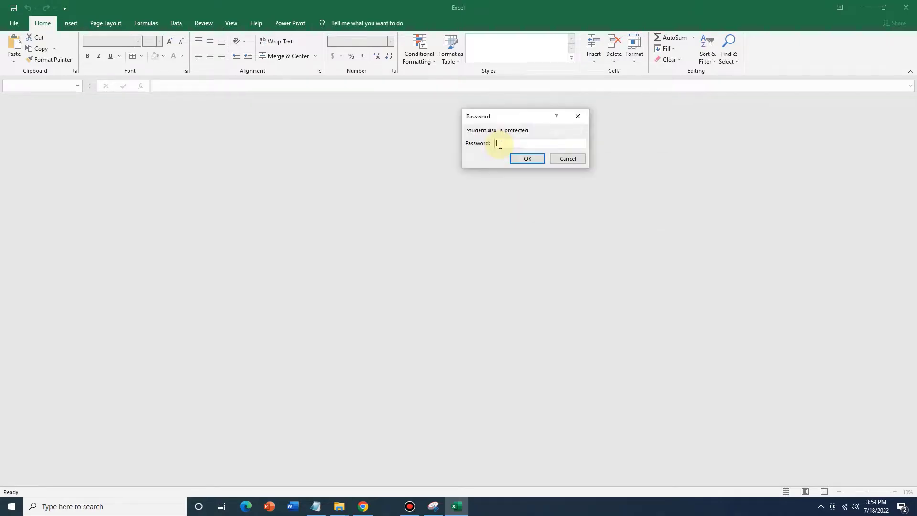
Enter the opening password, then open Student as Read Only without the modify password.
{"action": "left_click", "coordinate": [501, 145]}
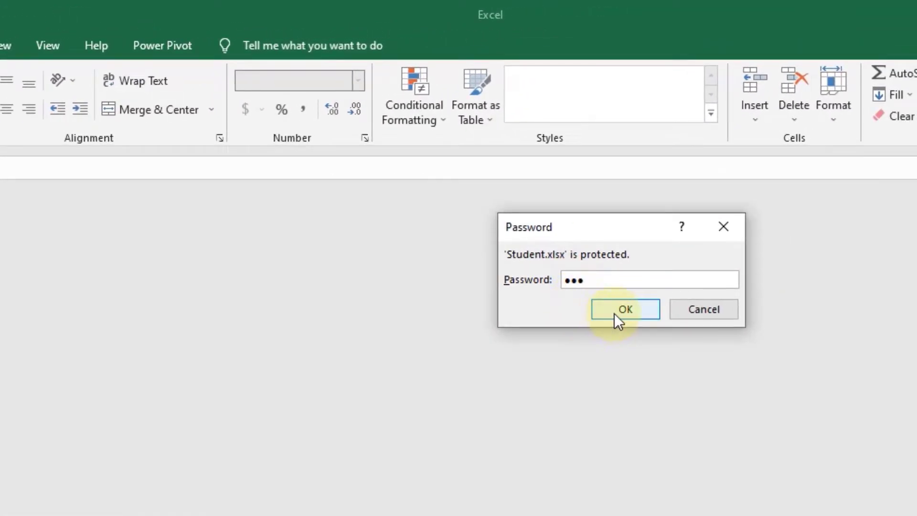
{"action": "left_click", "coordinate": [615, 315]}
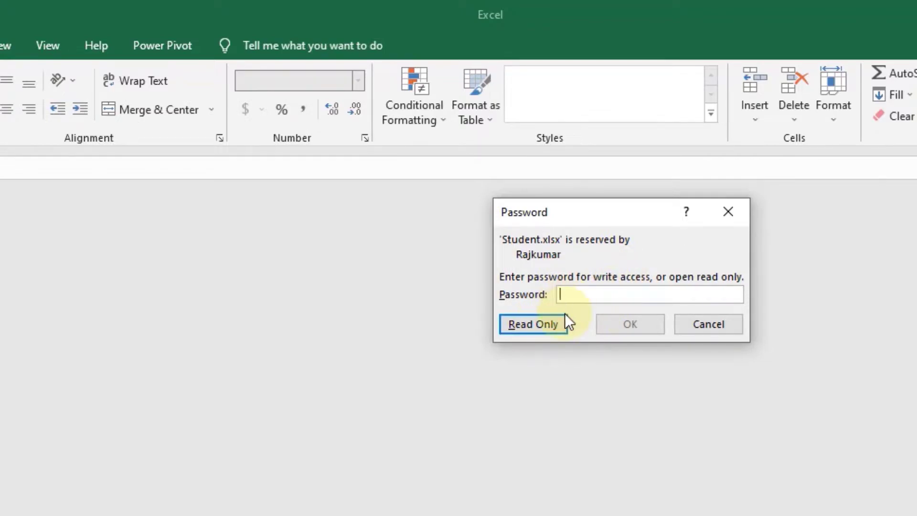
{"action": "left_click", "coordinate": [523, 328]}
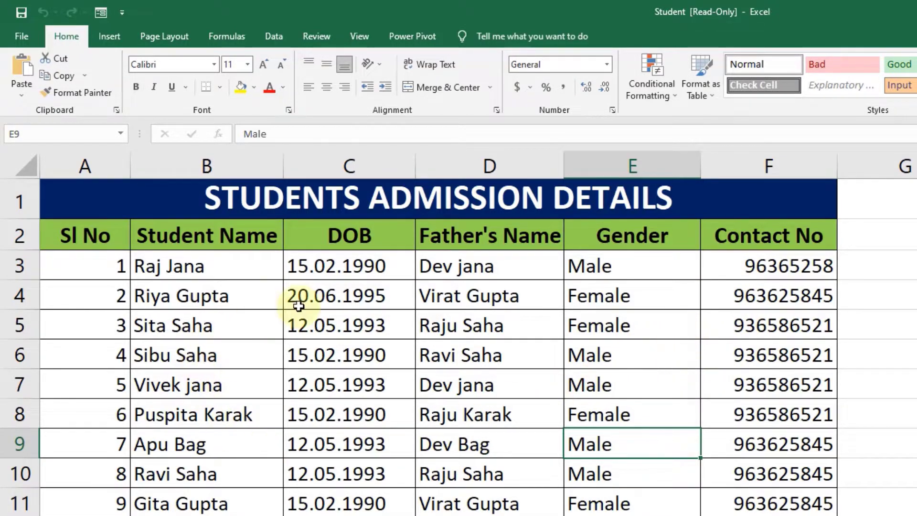
Edit the contact number in cell F3 of the Contact No column.
{"action": "left_click", "coordinate": [740, 273]}
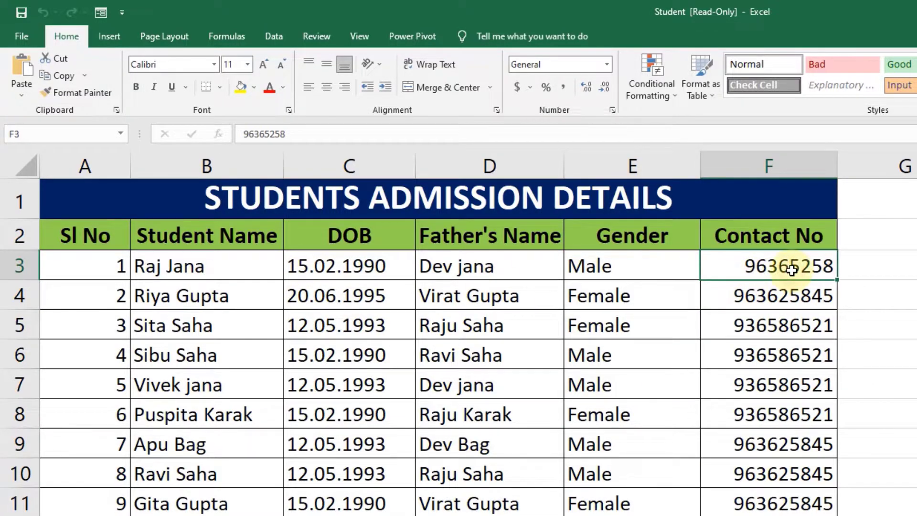
{"action": "double_click", "coordinate": [817, 270]}
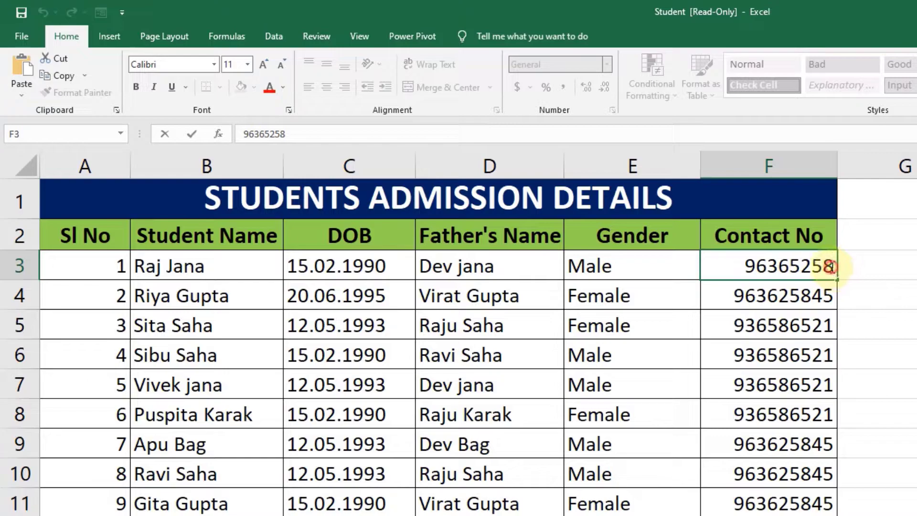
{"action": "type", "text": "11"}
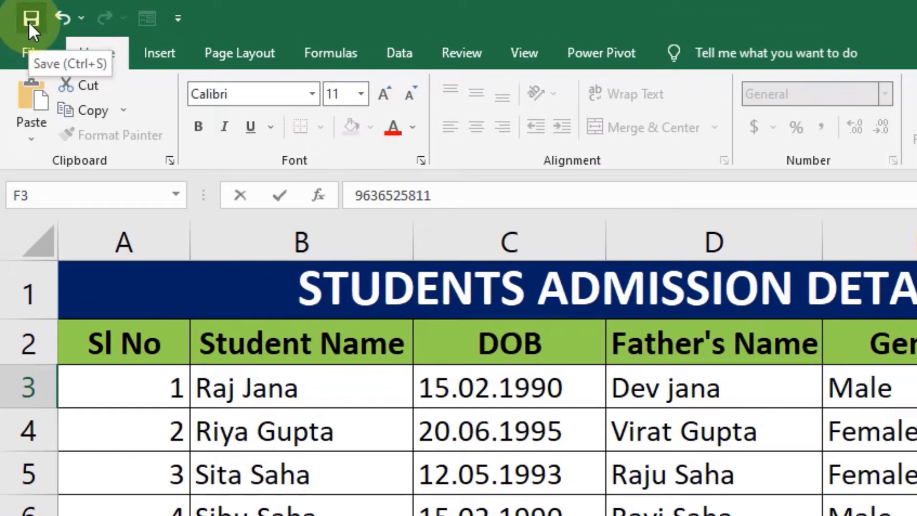
Attempt to save, dismiss the read-only warning, and close Excel without saving.
{"action": "left_click", "coordinate": [30, 20]}
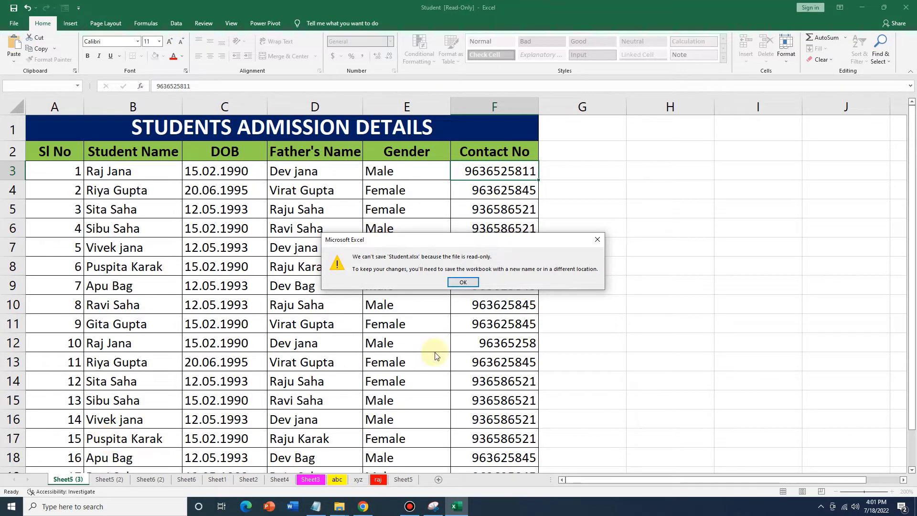
{"action": "left_click", "coordinate": [597, 238]}
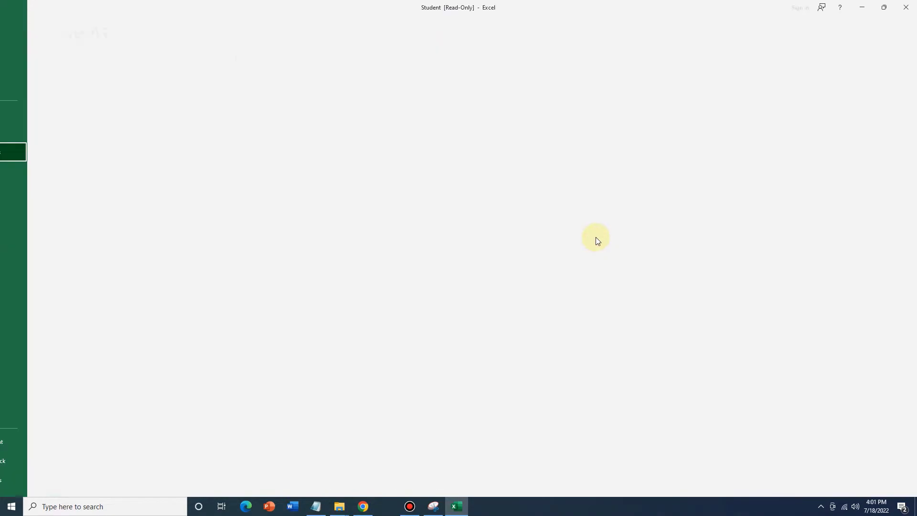
{"action": "left_click", "coordinate": [905, 8]}
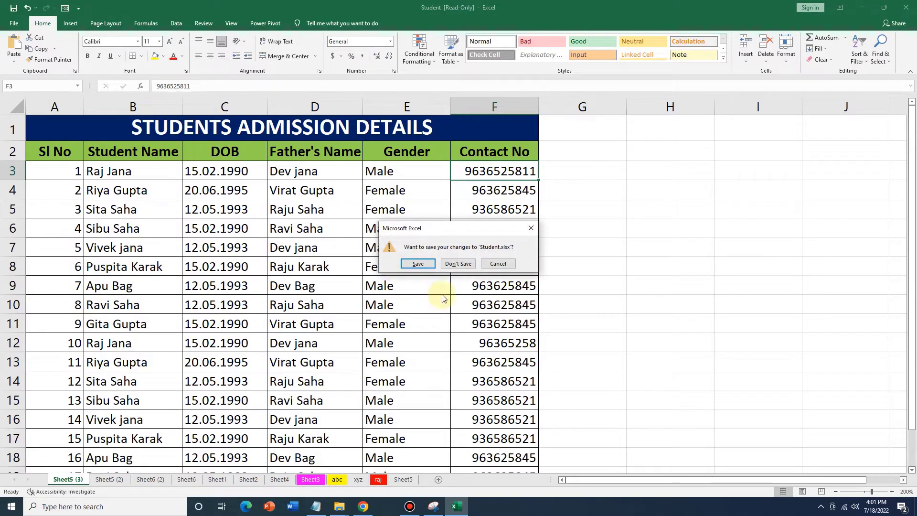
{"action": "left_click", "coordinate": [454, 265]}
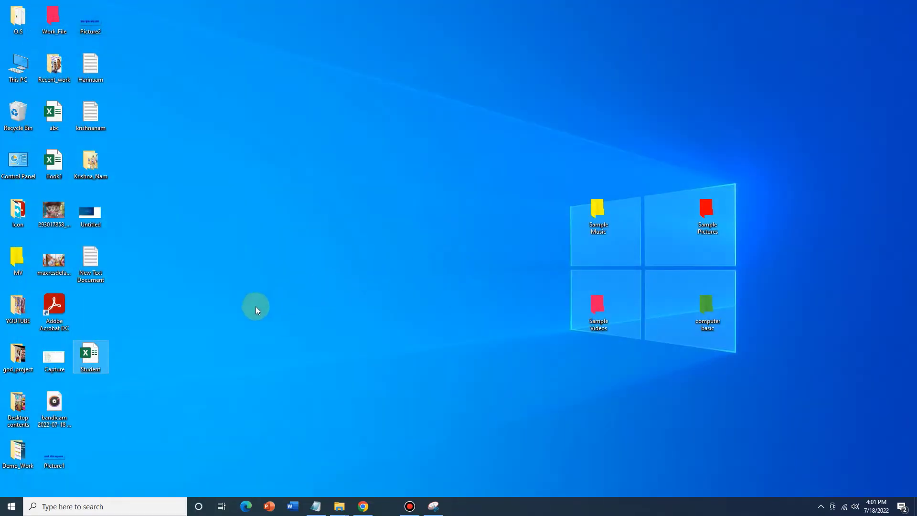
Reopen Student from the desktop, supplying the open and write-access passwords for full editing.
{"action": "double_click", "coordinate": [91, 363]}
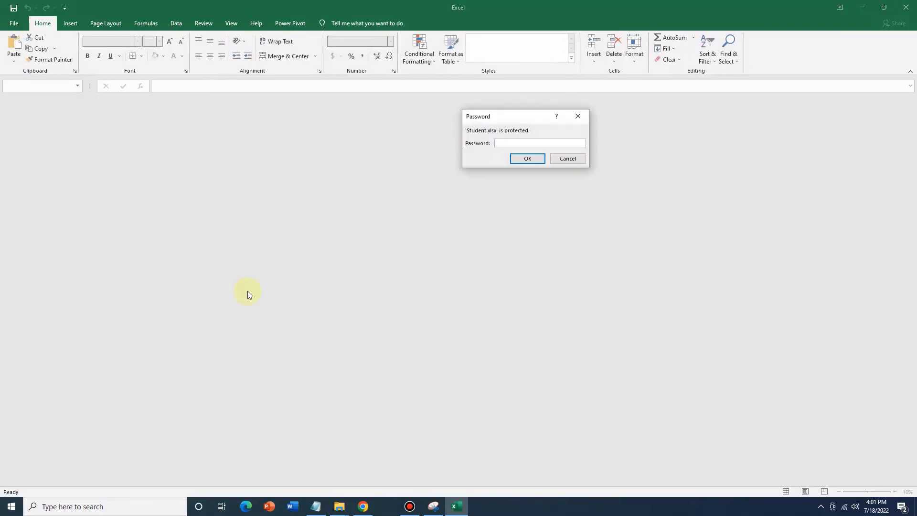
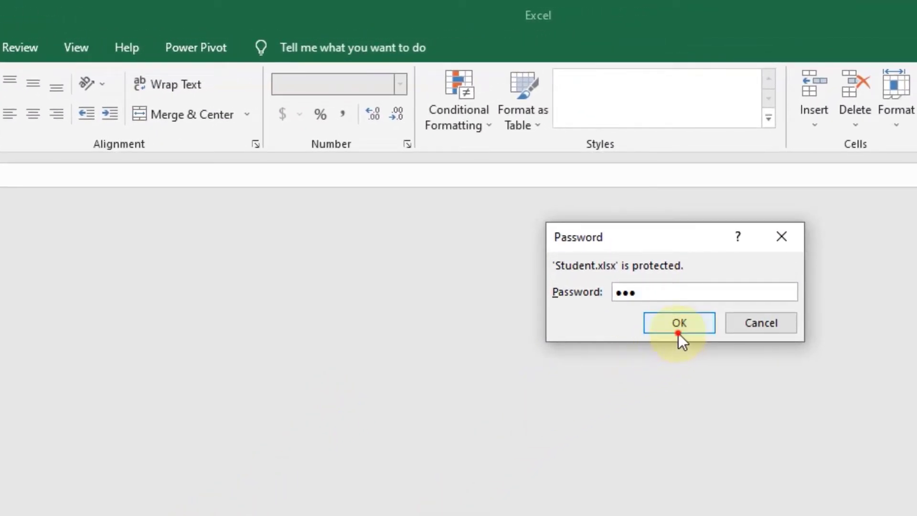
{"action": "left_click", "coordinate": [678, 331]}
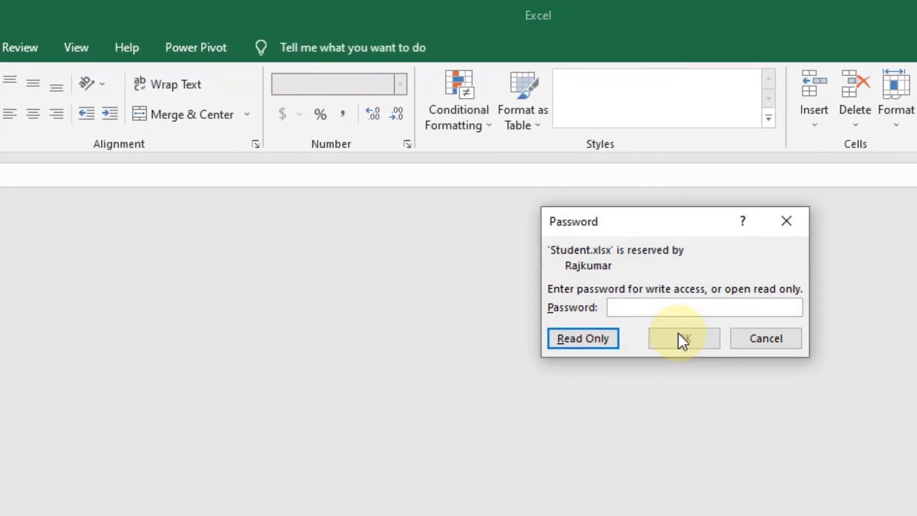
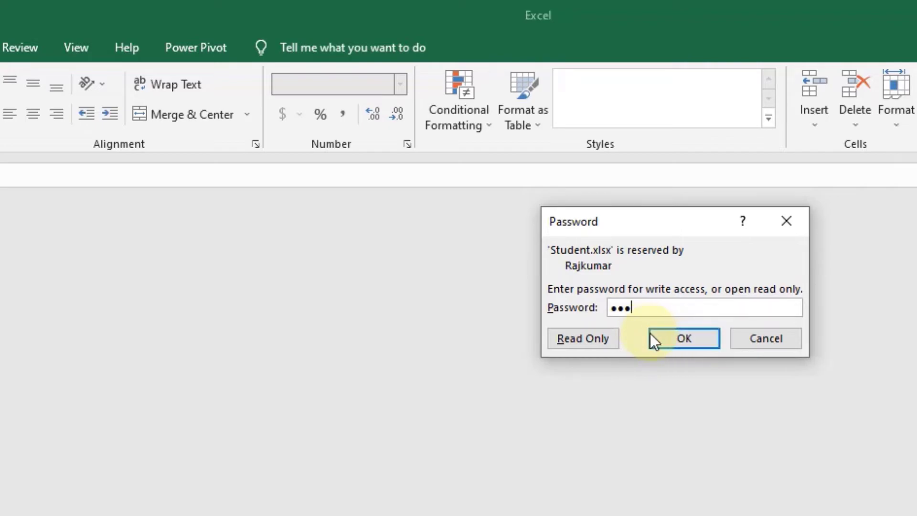
{"action": "left_click", "coordinate": [673, 343]}
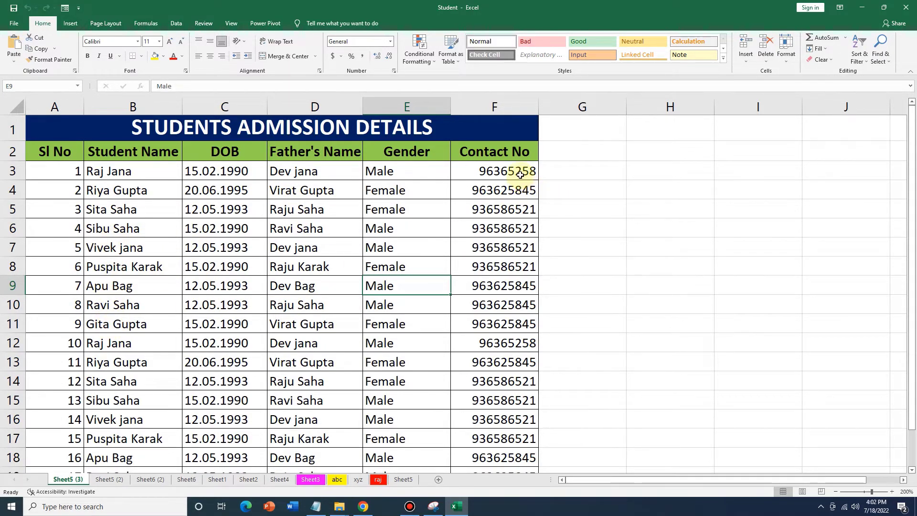
Update the contact number in cell F3, save Student.xlsx, and close Excel.
{"action": "double_click", "coordinate": [524, 172]}
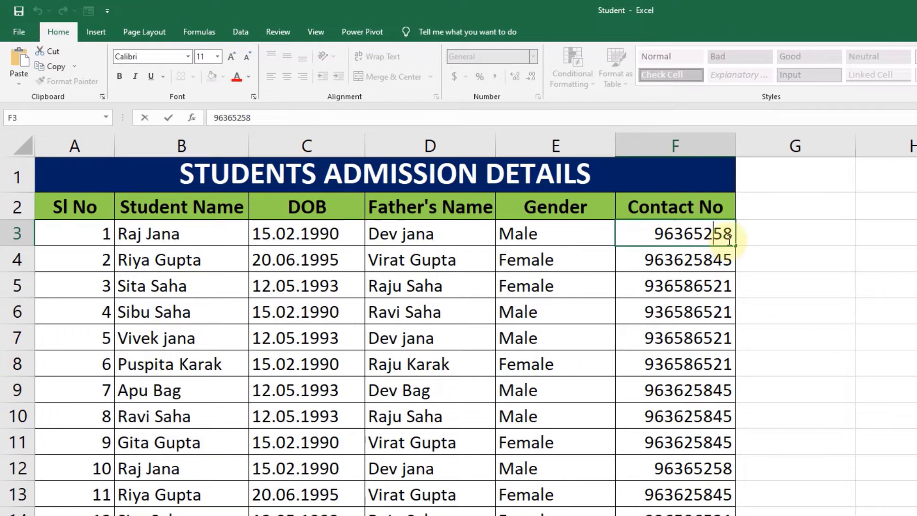
{"action": "left_click", "coordinate": [732, 235]}
{"action": "key", "text": "BackSpace"}
{"action": "key", "text": "BackSpace"}
{"action": "key", "text": "BackSpace"}
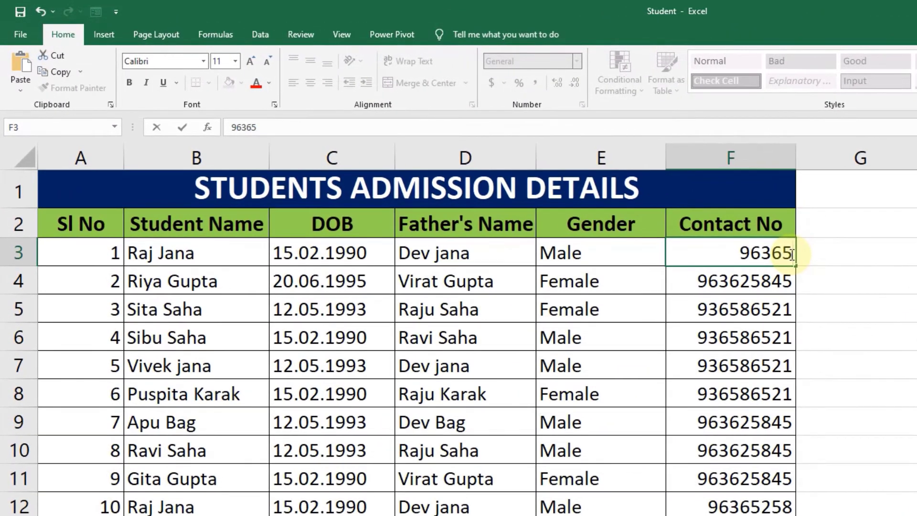
{"action": "key", "text": "BackSpace"}
{"action": "key", "text": "BackSpace"}
{"action": "key", "text": "BackSpace"}
{"action": "type", "text": "20"}
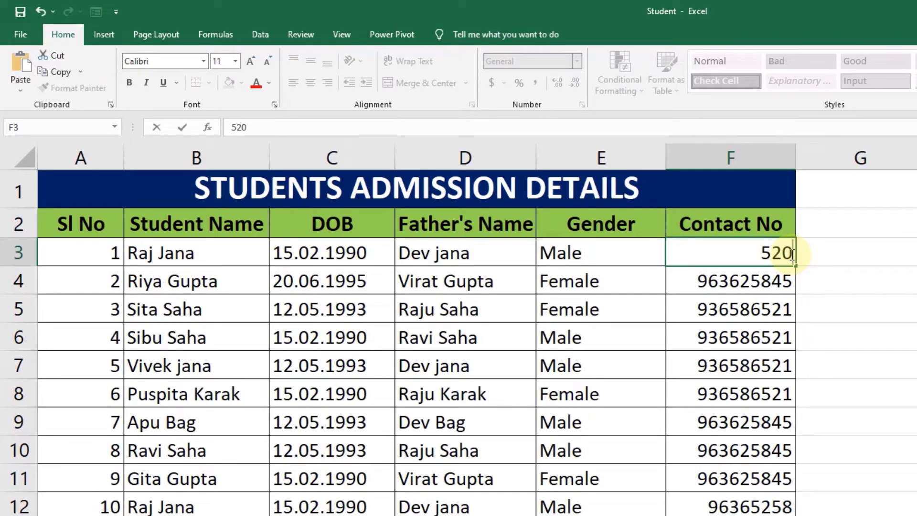
{"action": "type", "text": "00000"}
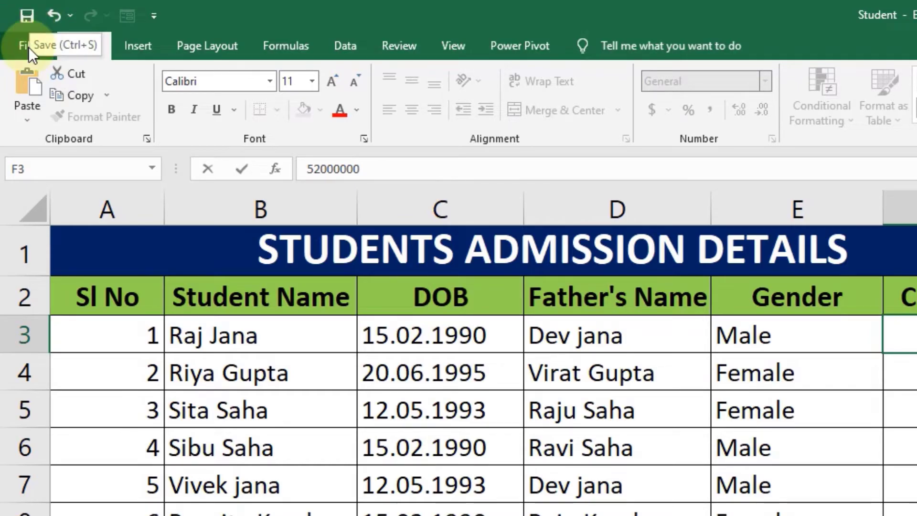
{"action": "left_click", "coordinate": [28, 17]}
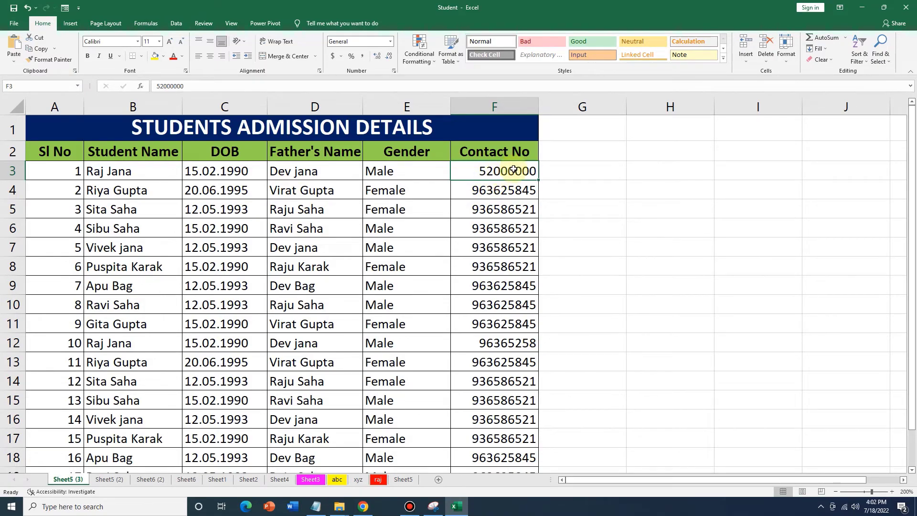
{"action": "left_click", "coordinate": [906, 8]}
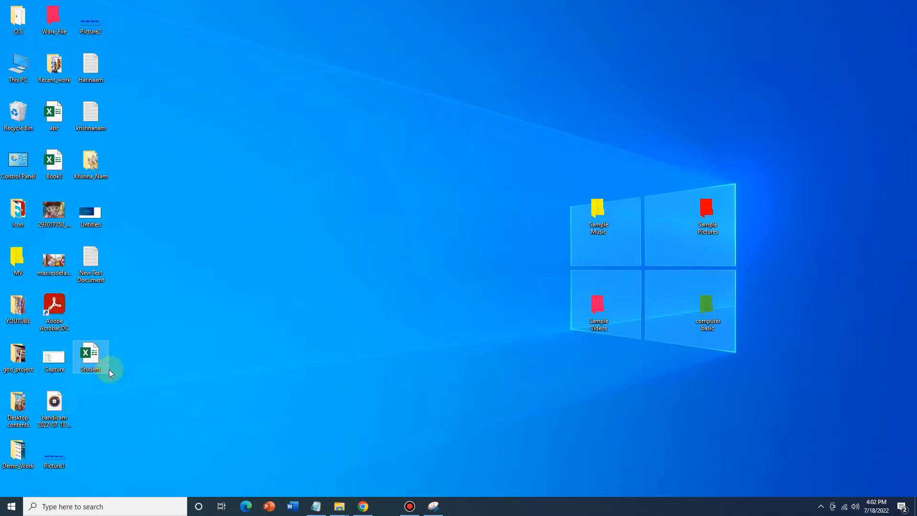
Reopen Student from the desktop and enter its open and write-access passwords.
{"action": "double_click", "coordinate": [91, 358]}
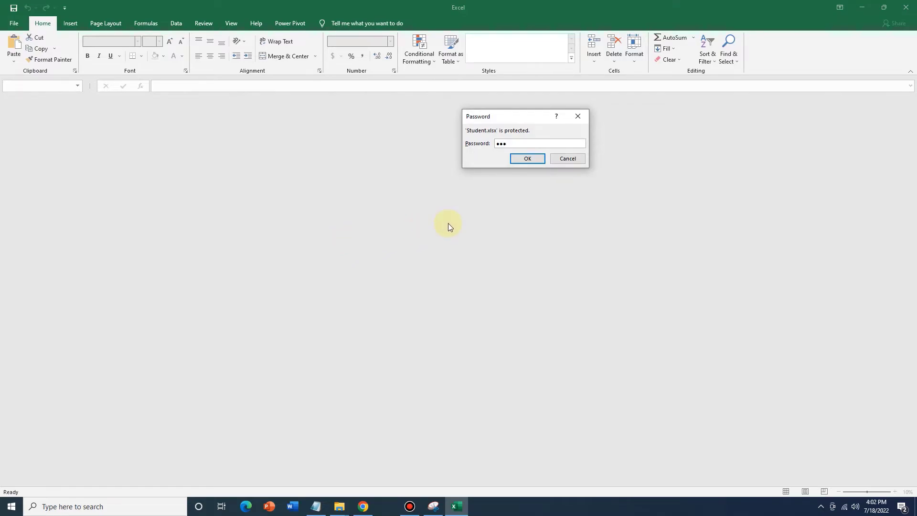
{"action": "left_click", "coordinate": [512, 160]}
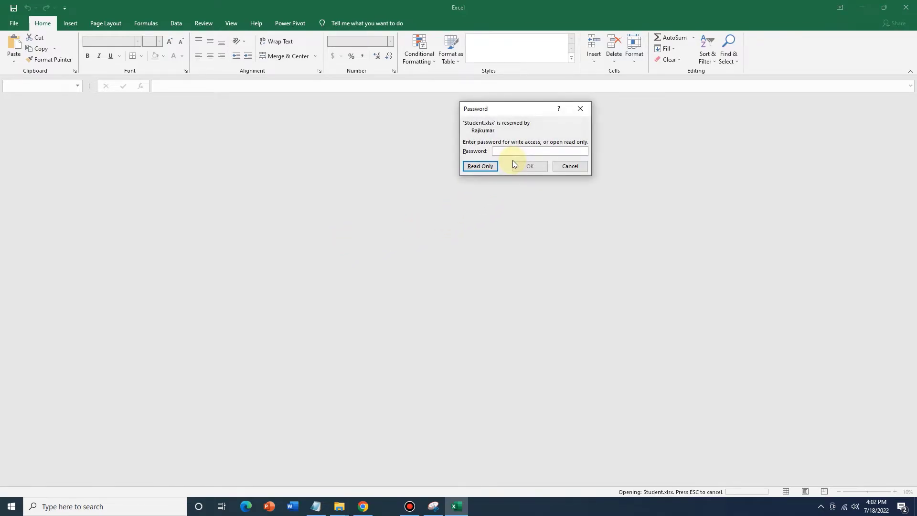
{"action": "left_click", "coordinate": [520, 166]}
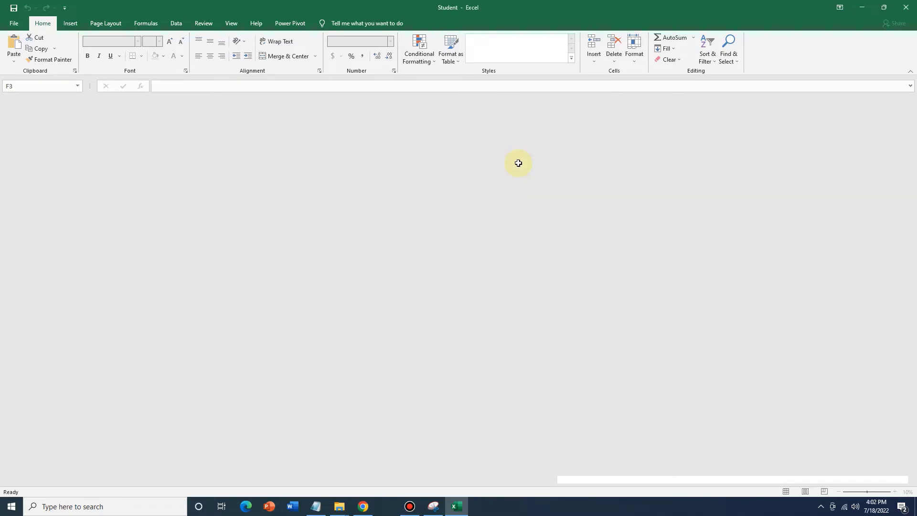